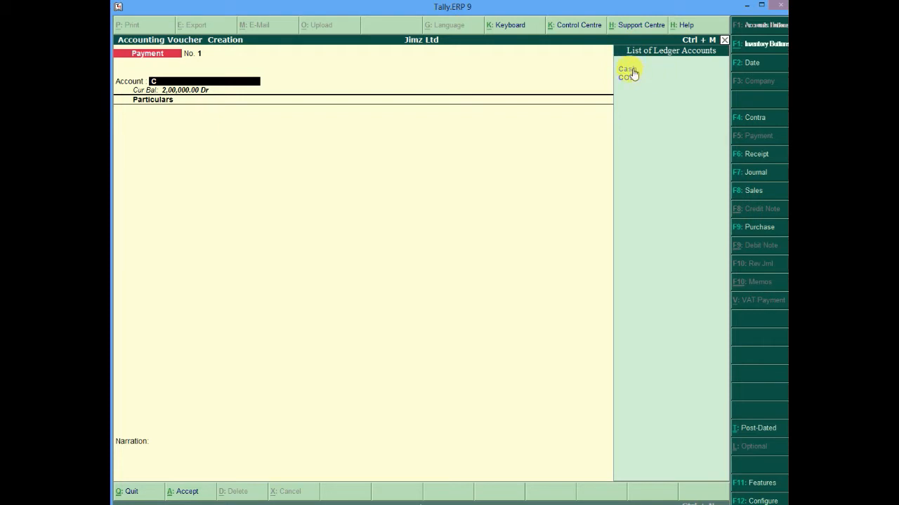
- Set Cash as the payment voucher's account and add a Water entry of 17,000
left_click(629, 70)
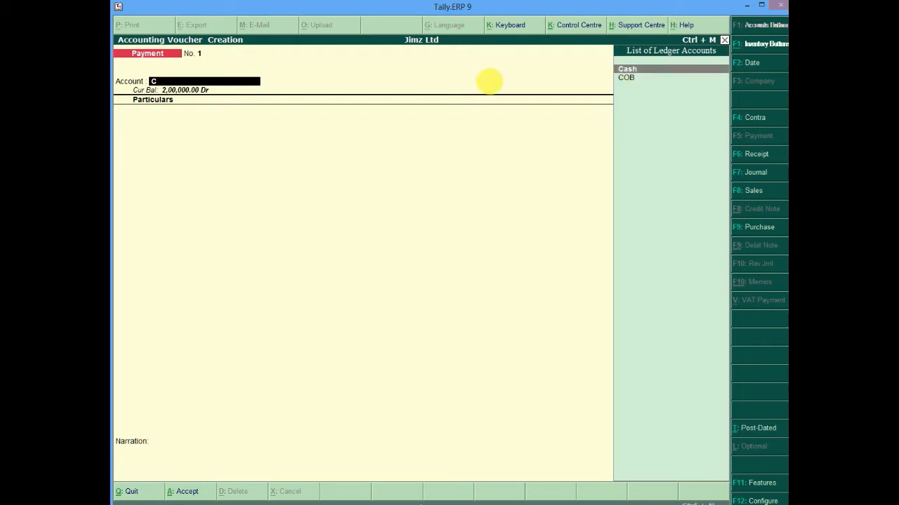
key("Return")
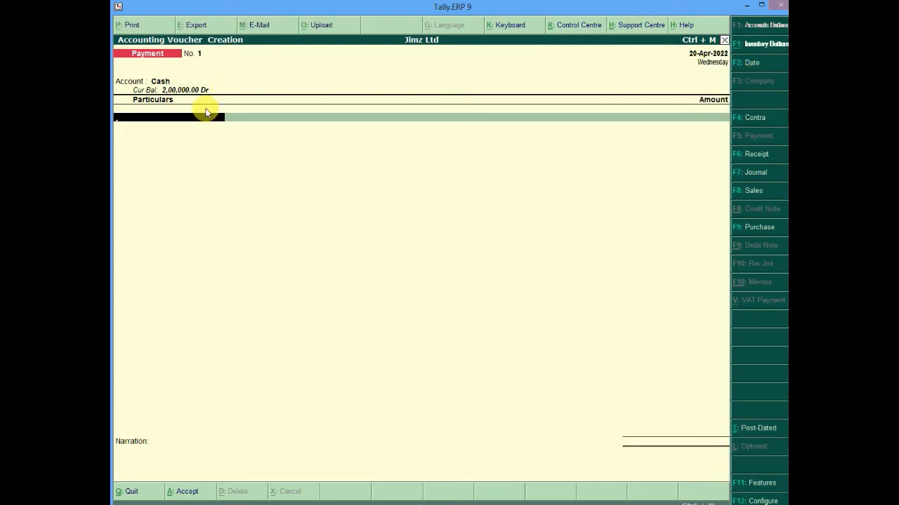
type("W")
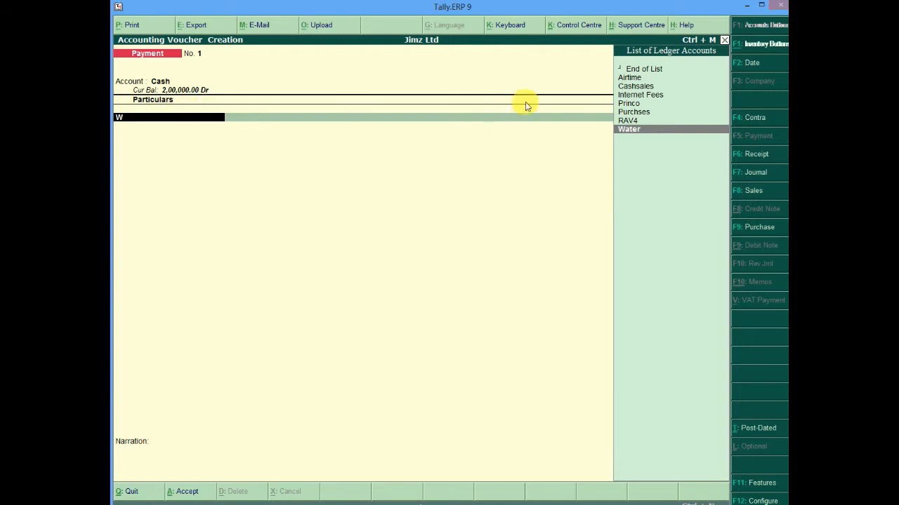
left_click(642, 130)
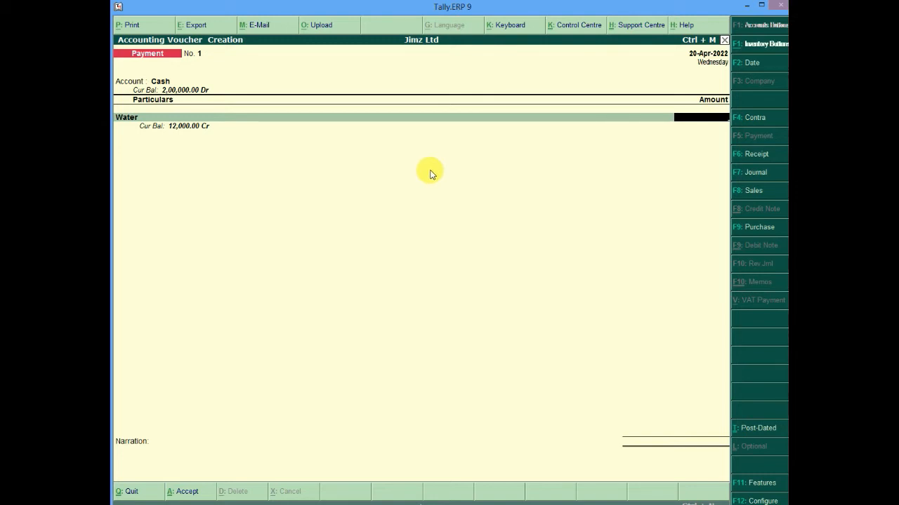
type("7000")
key("Return")
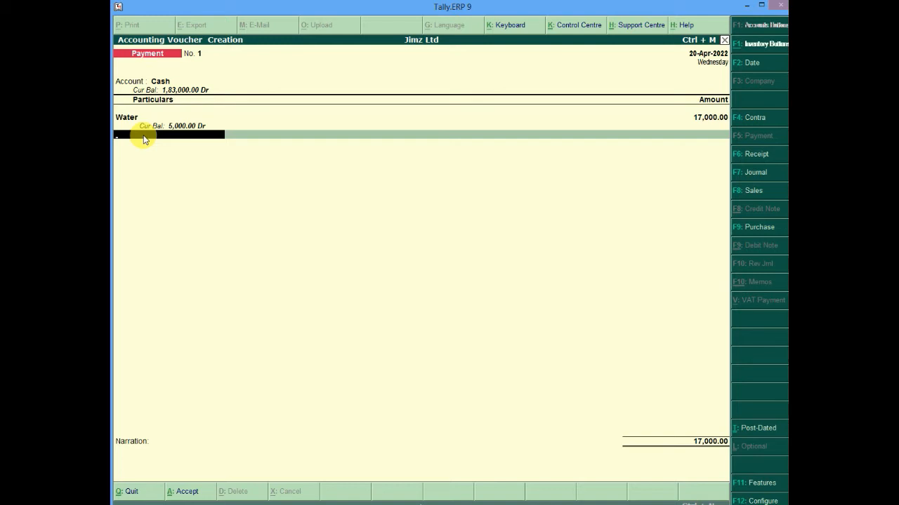
type("s")
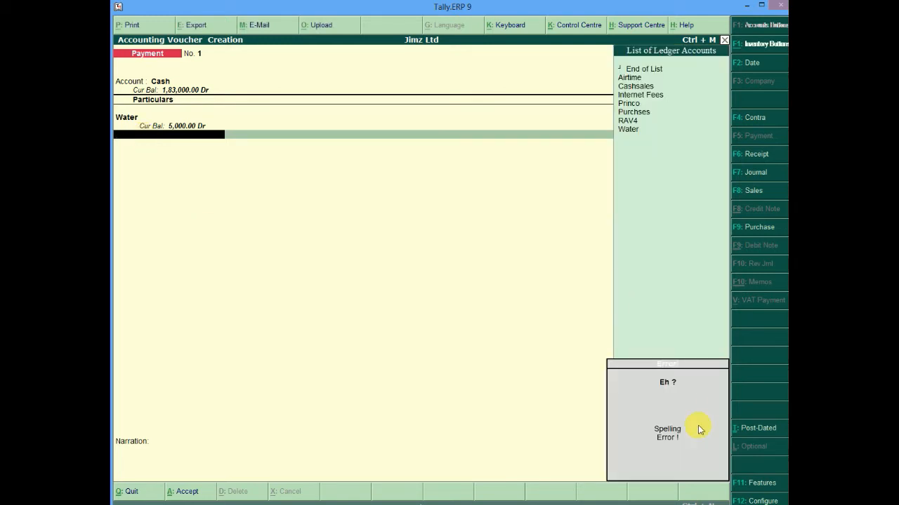
left_click(401, 504)
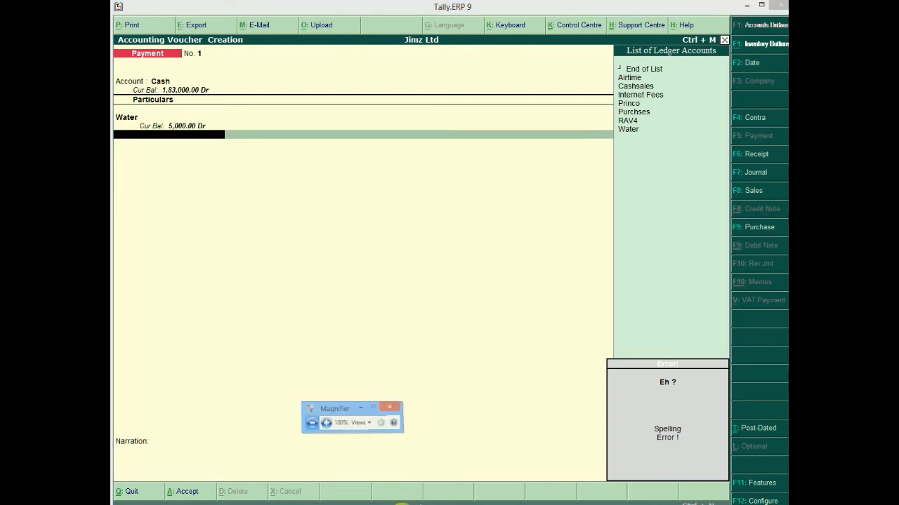
left_click(323, 411)
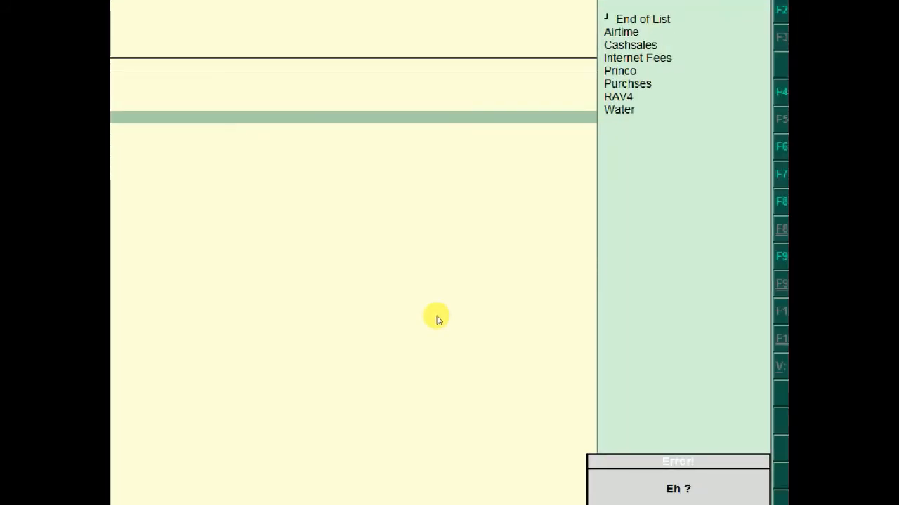
key("BackSpace")
key("Return")
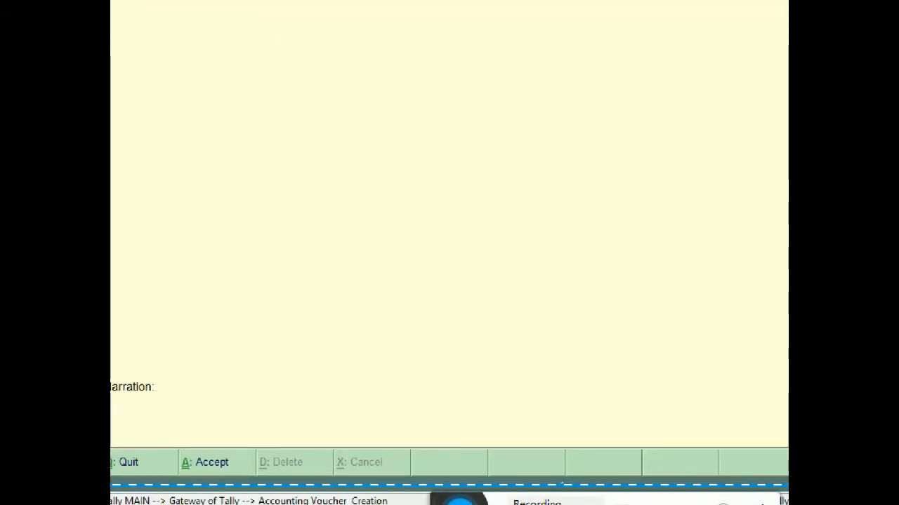
left_click(469, 503)
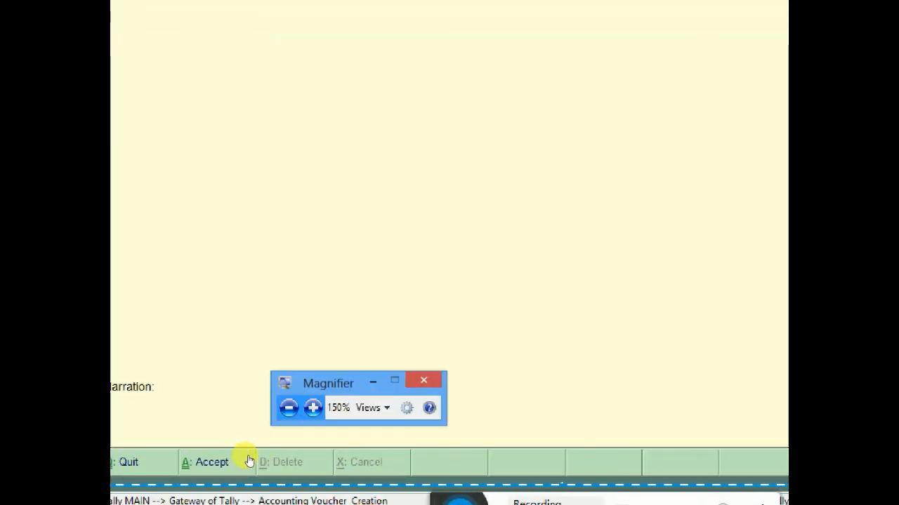
left_click(288, 408)
left_click(295, 433)
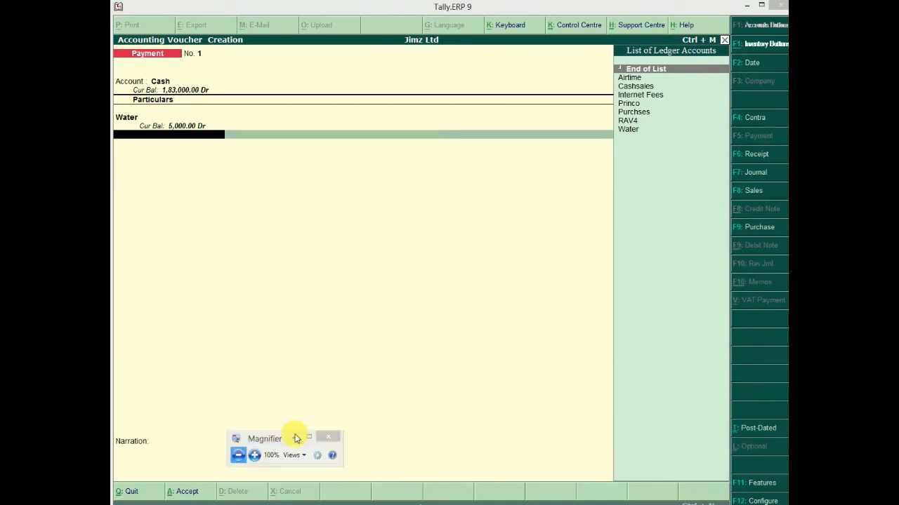
left_click(358, 199)
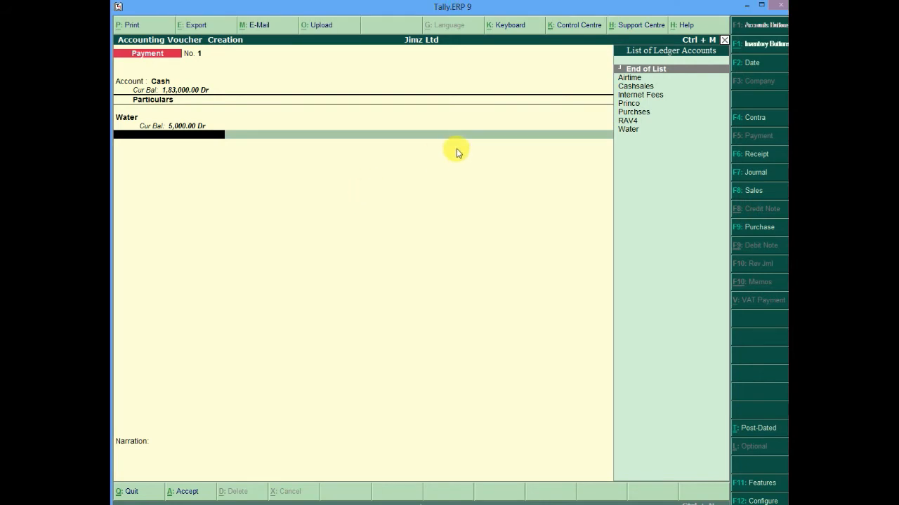
key("BackSpace")
key("Return")
- Start creating a new ledger named Electricity, without an alias, for the payment voucher's second entry
key("alt+c")
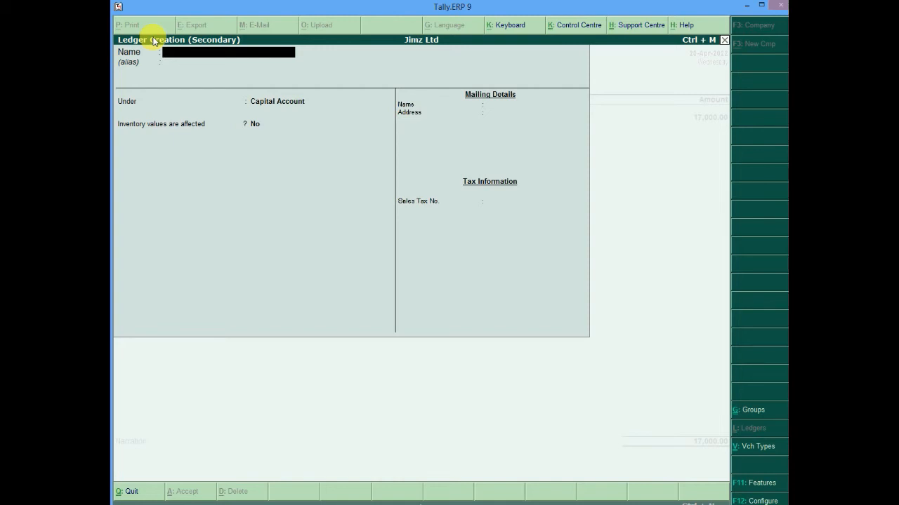
type("Electricity")
key("Return")
key("Return")
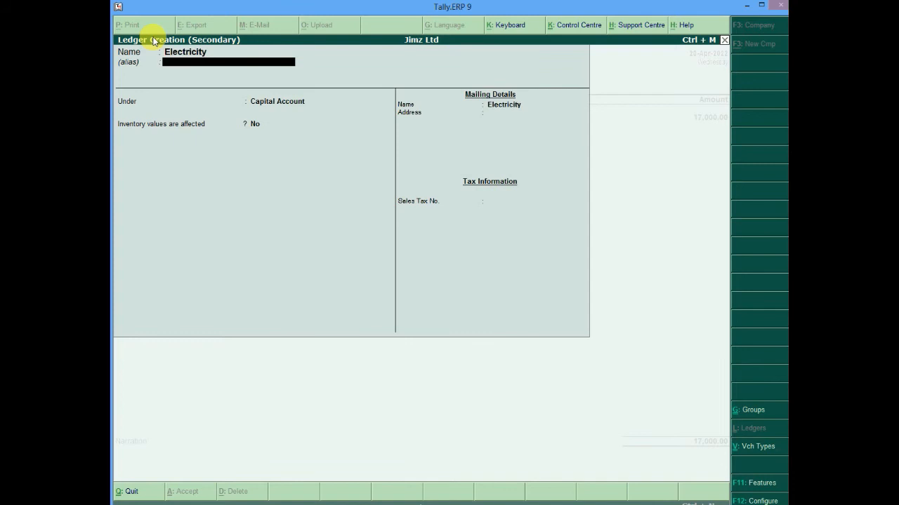
- Place the Electricity ledger under Indirect Expenses, keep inventory values unaffected at No, and save the ledger
key("Down")
key("Down")
key("Down")
key("Down")
key("Down")
key("Down")
key("Down")
key("Down")
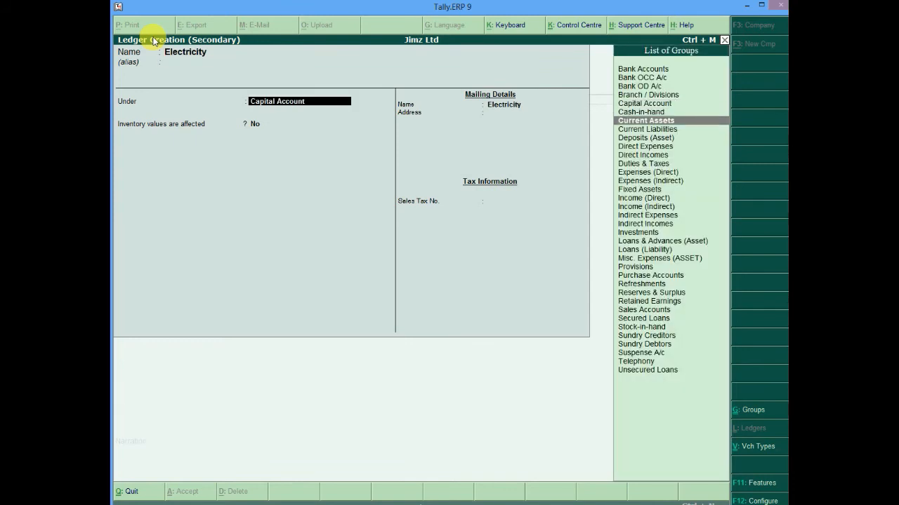
key("Down")
key("Down")
key("Down")
key("Down")
key("Down")
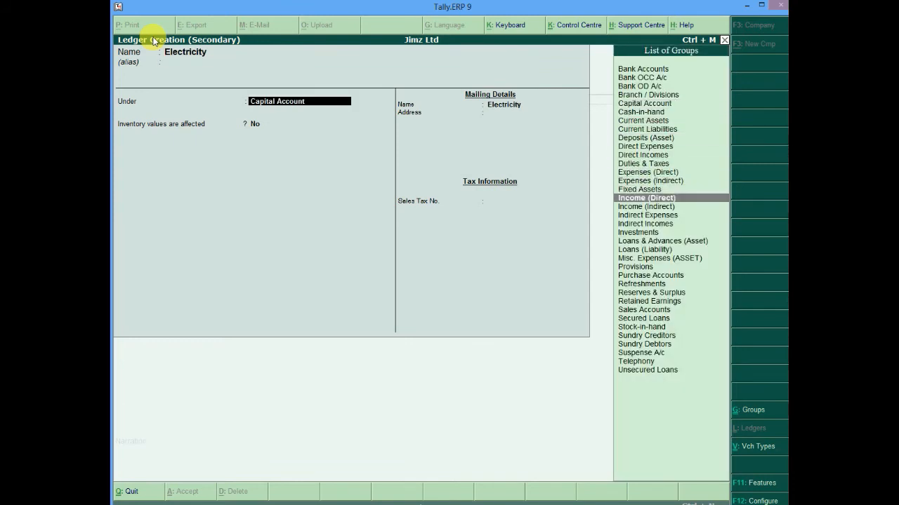
key("Return")
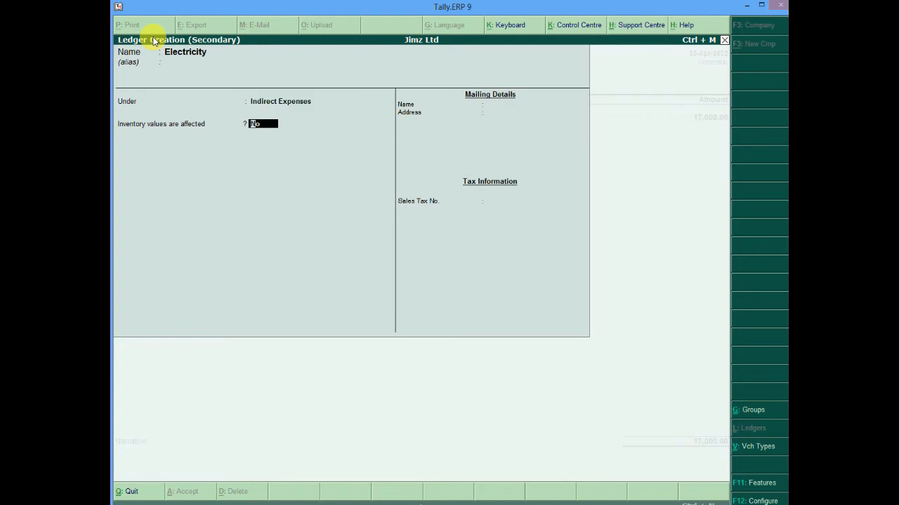
key("Return")
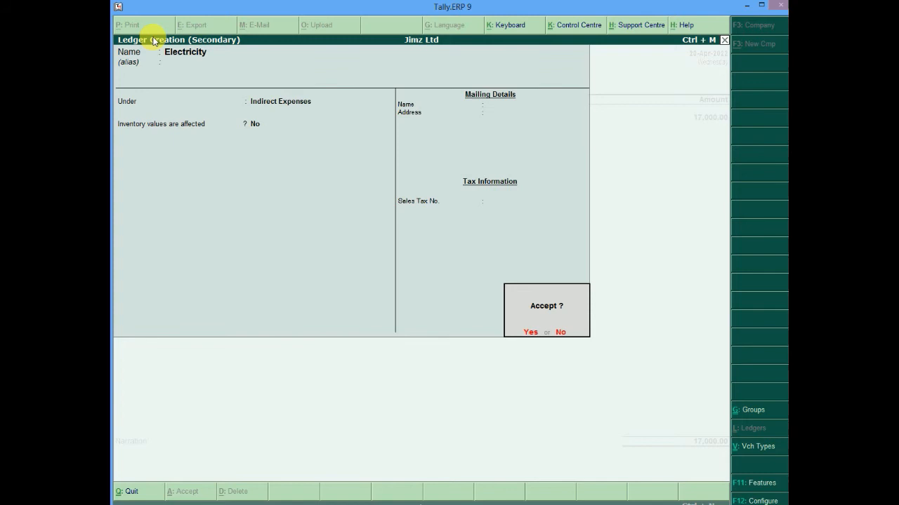
key("Return")
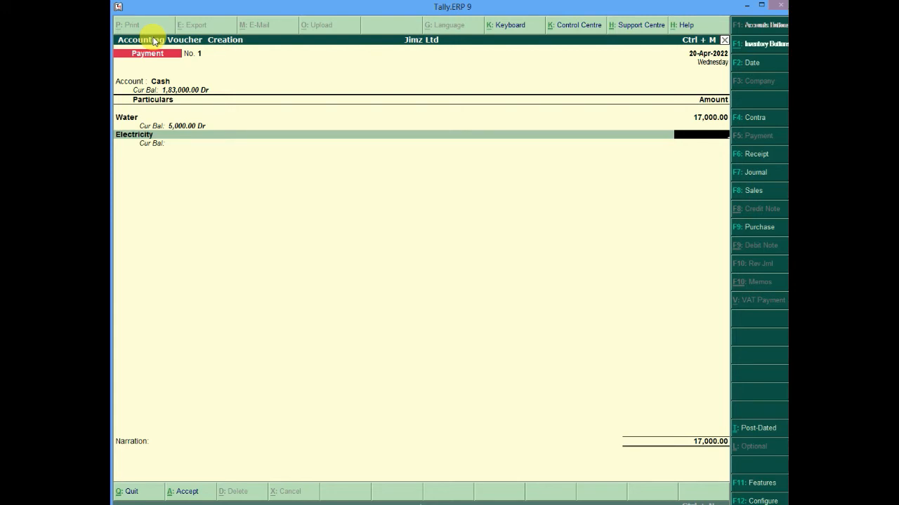
- Set the Electricity payment amount to 5,000 and end the list of entries
type("5000")
key("Return")
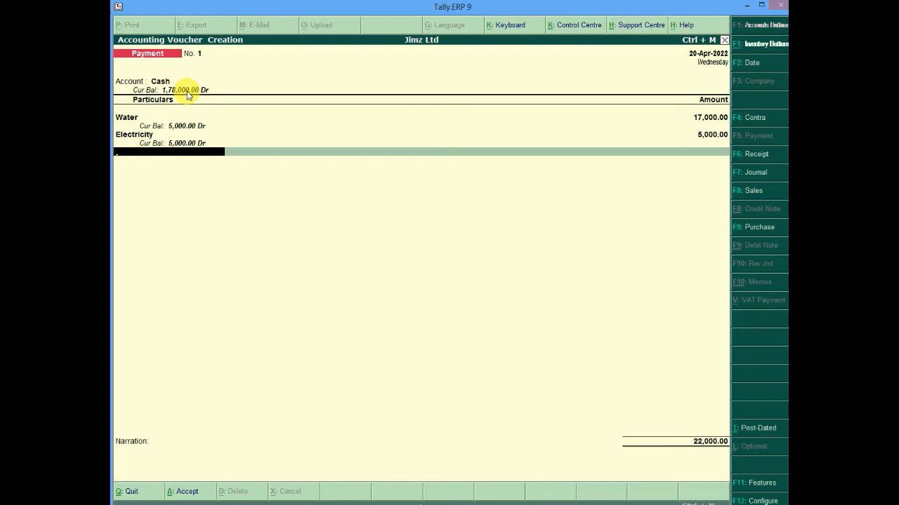
key("Return")
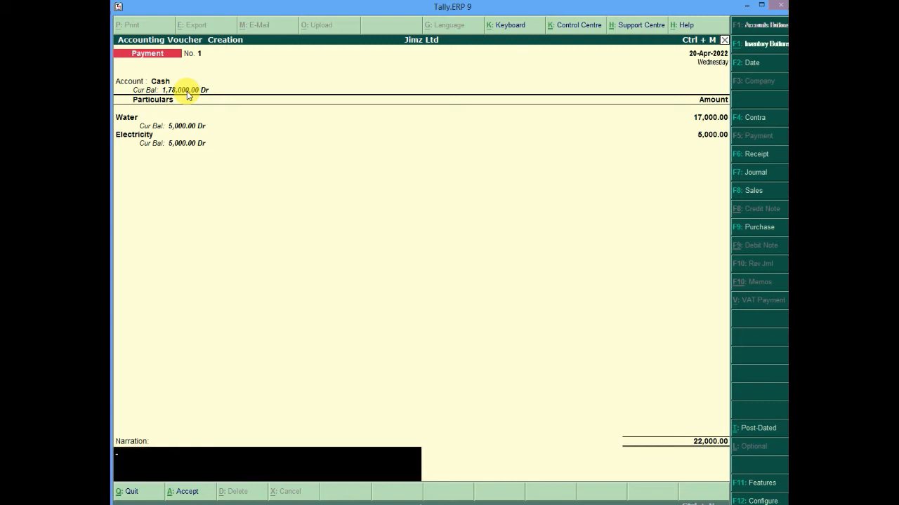
- Add the narration "Paid bills by cash", save the payment voucher and return to the Gateway of Tally
type("Pay")
key("BackSpace")
type("id bills by cash")
key("Return")
key("y")
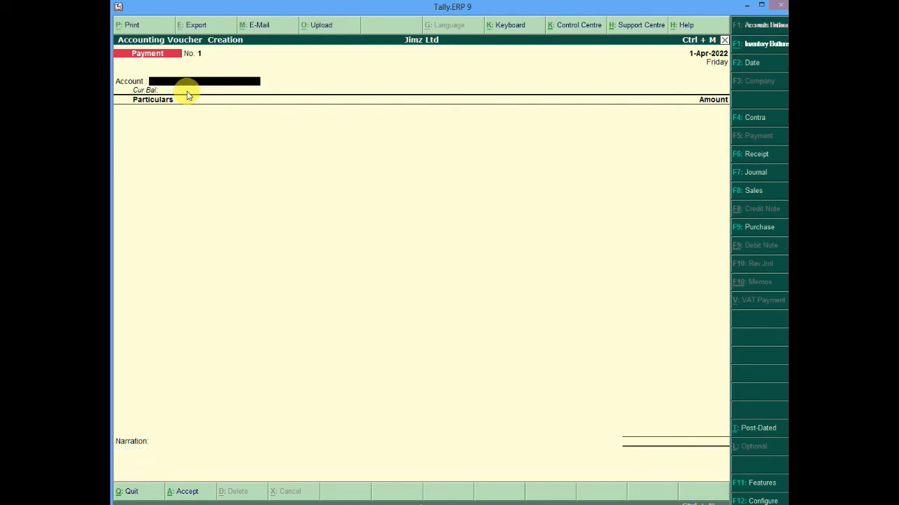
key("Escape")
key("y")
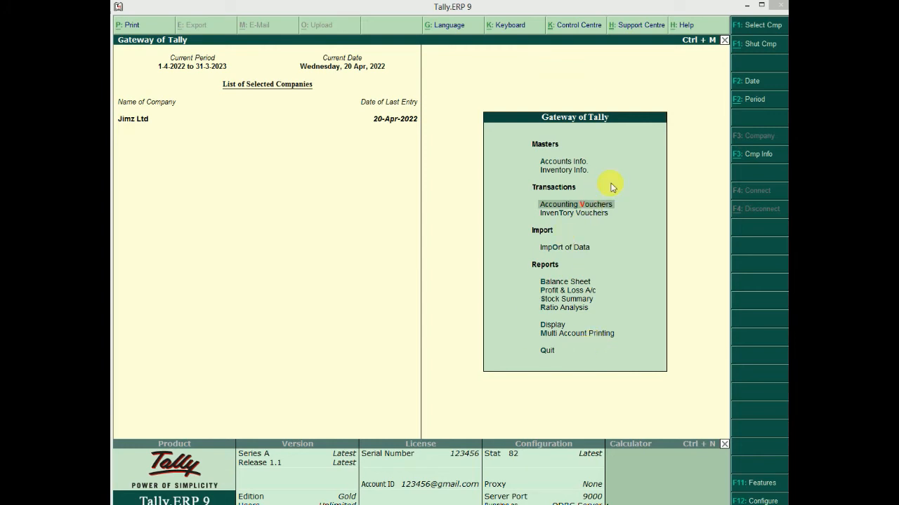
- Open a new receipt voucher in Accounting Vouchers and set its account to Cash
key("Return")
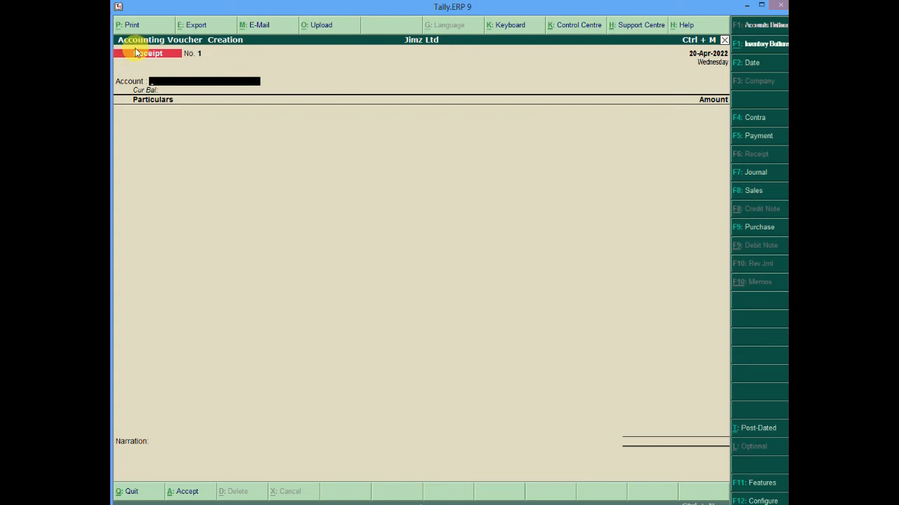
left_click(759, 154)
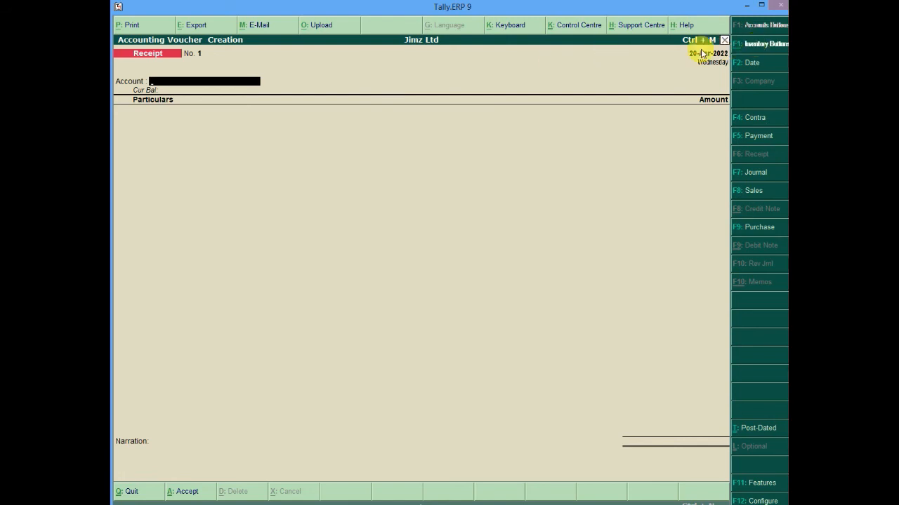
type("C")
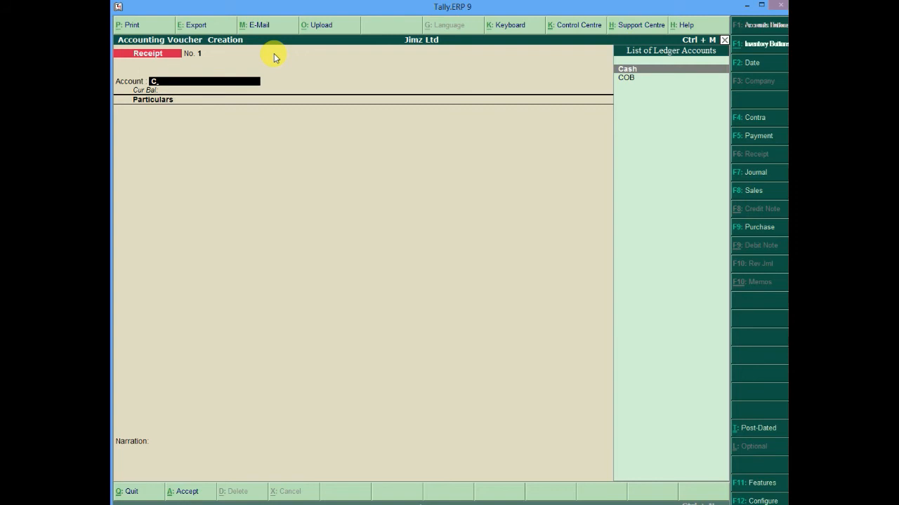
key("Return")
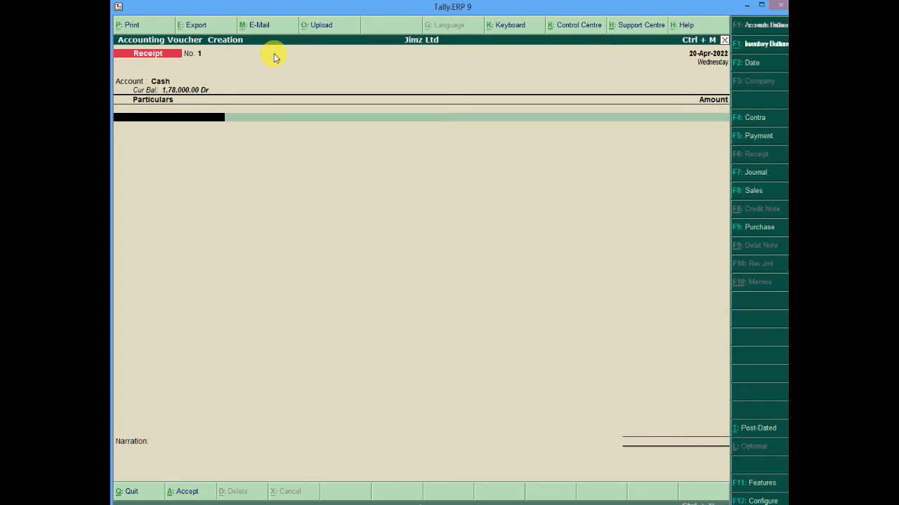
key("Return")
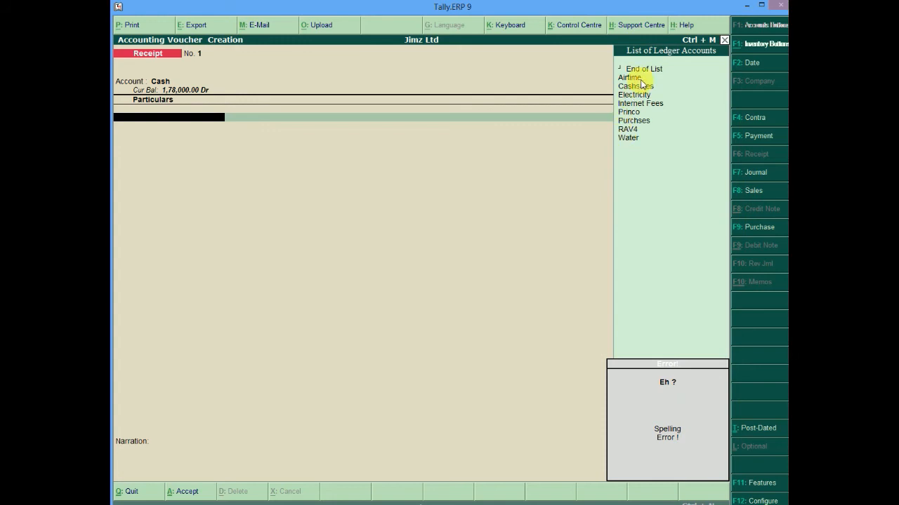
key("BackSpace")
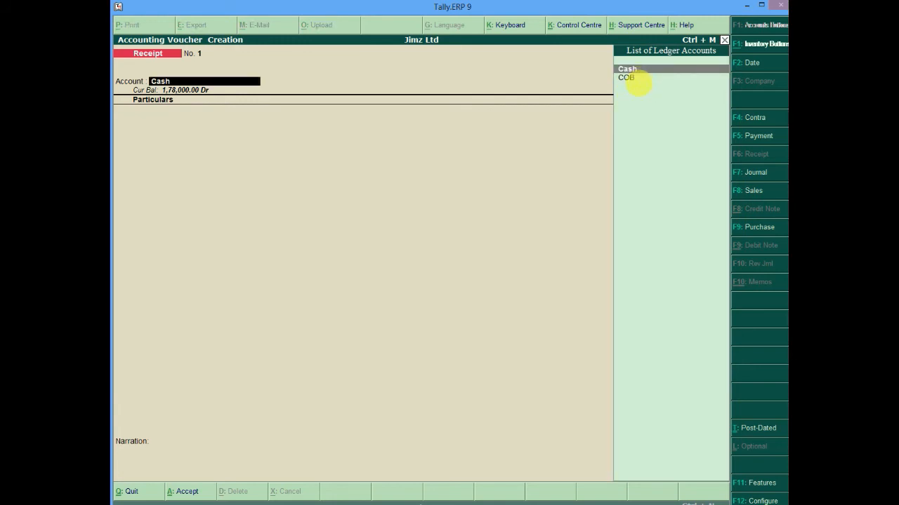
key("Return")
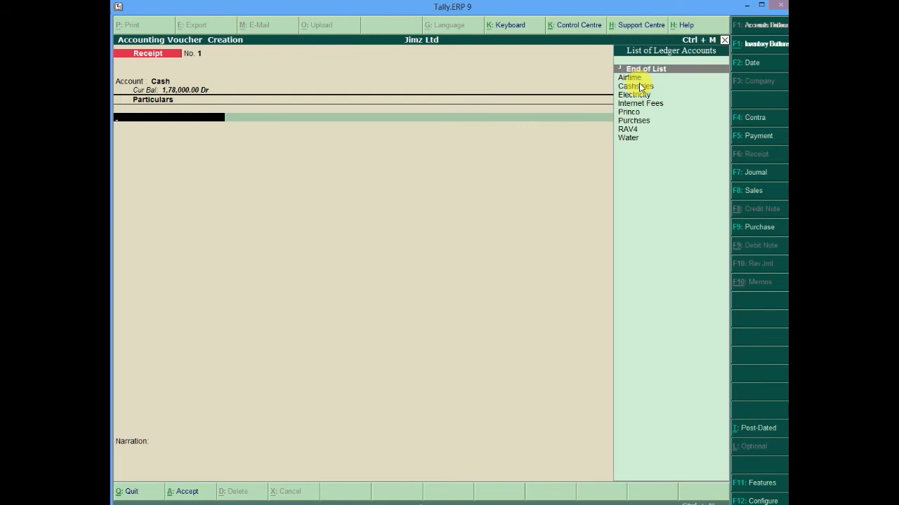
- Add a Cashsales entry to the receipt voucher, allocated to the Servicing item with an amount of 50,000
key("Down")
key("Down")
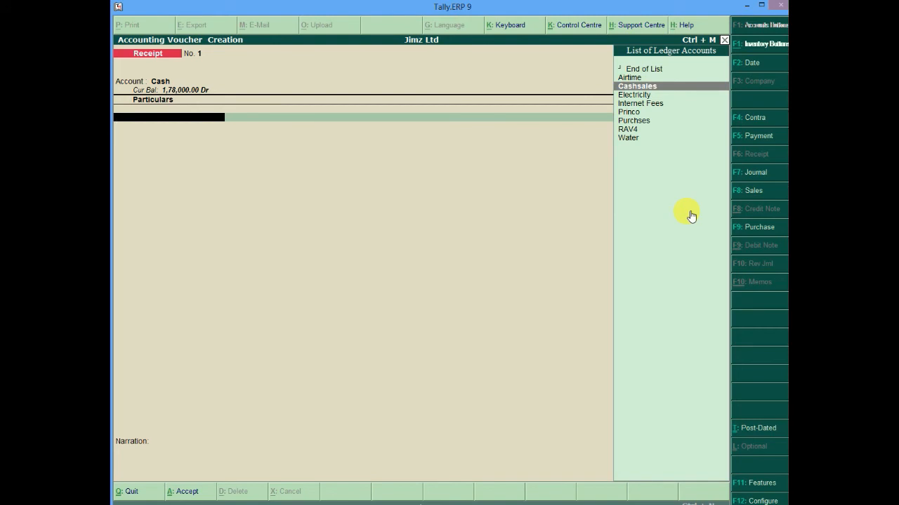
key("Return")
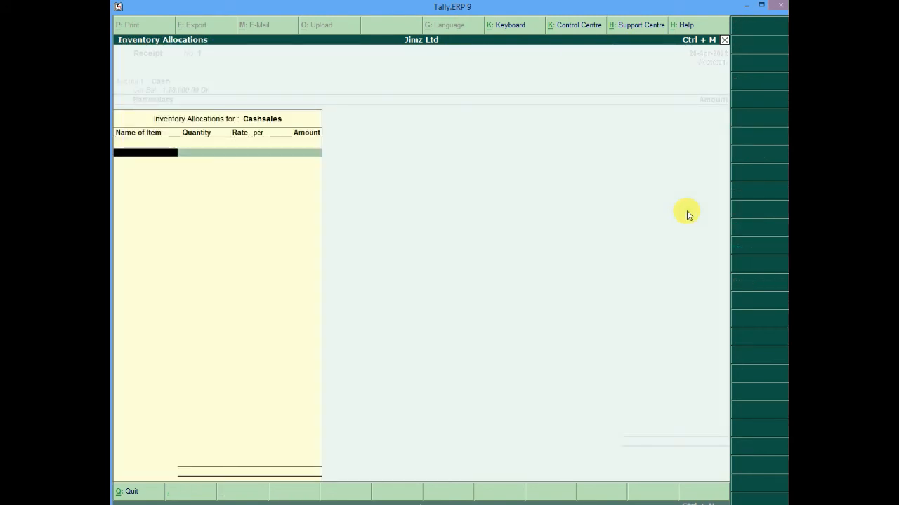
type("Servicing")
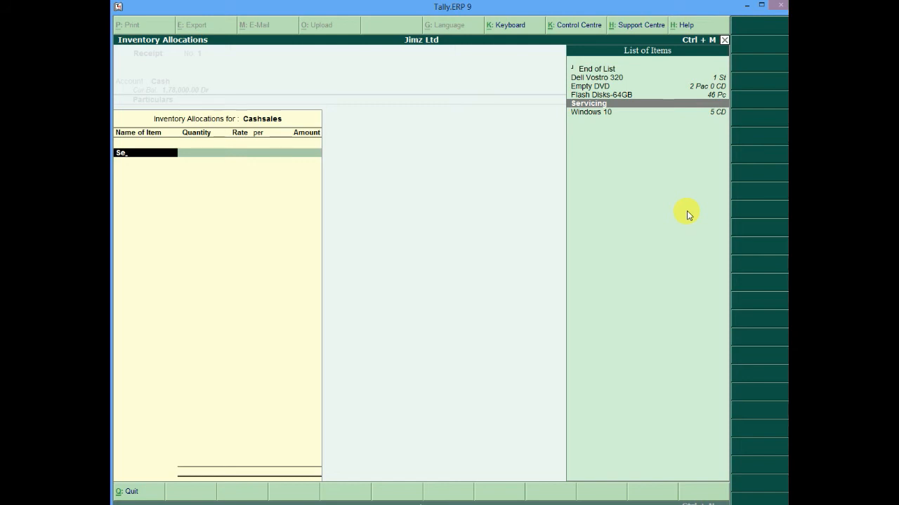
key("Return")
type("50000")
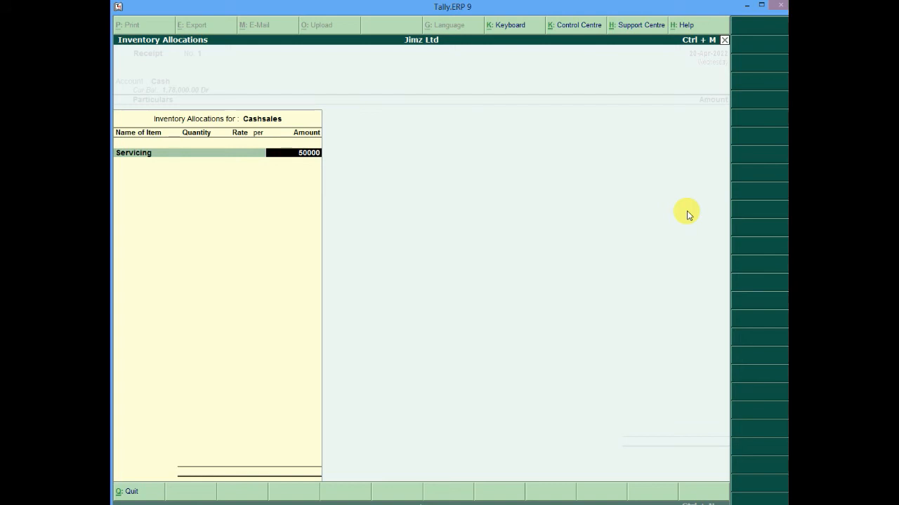
key("Return")
key("Return")
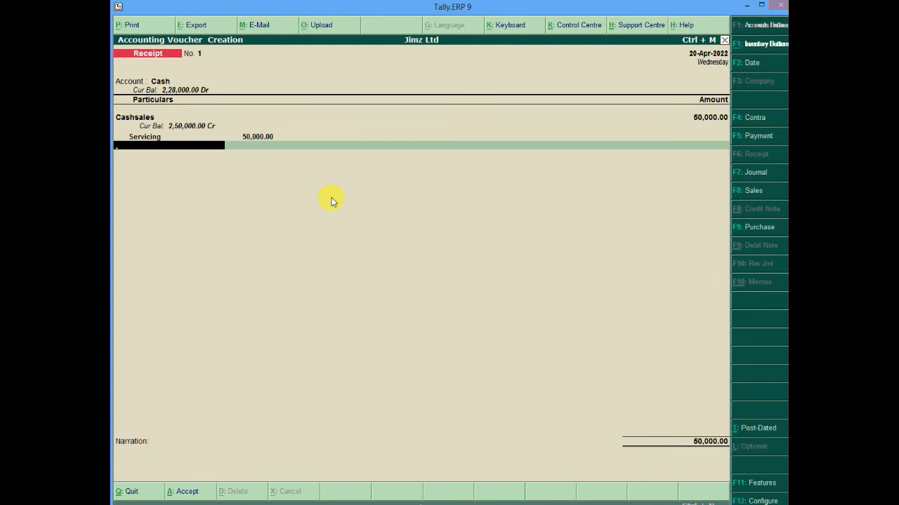
- Add the narration "Recieved income for servicing a customer computer" and save the receipt voucher
key("Return")
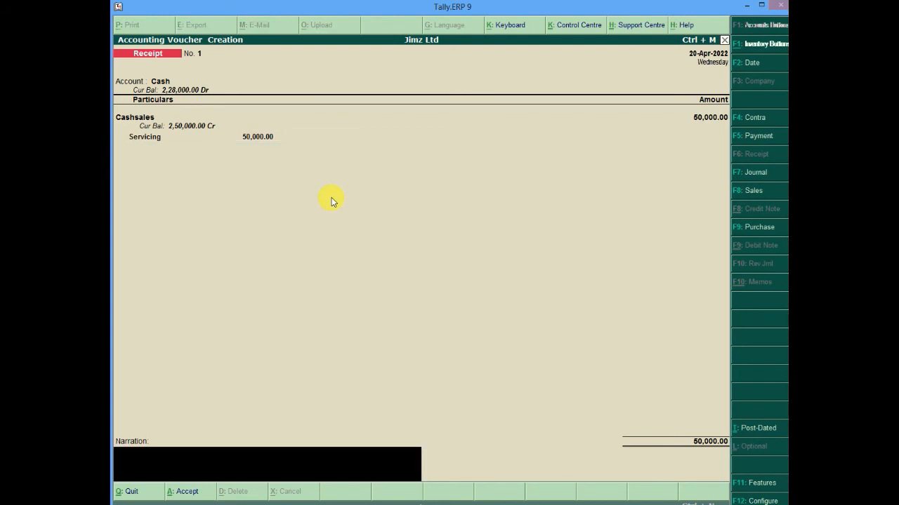
type("Recieved income for serv")
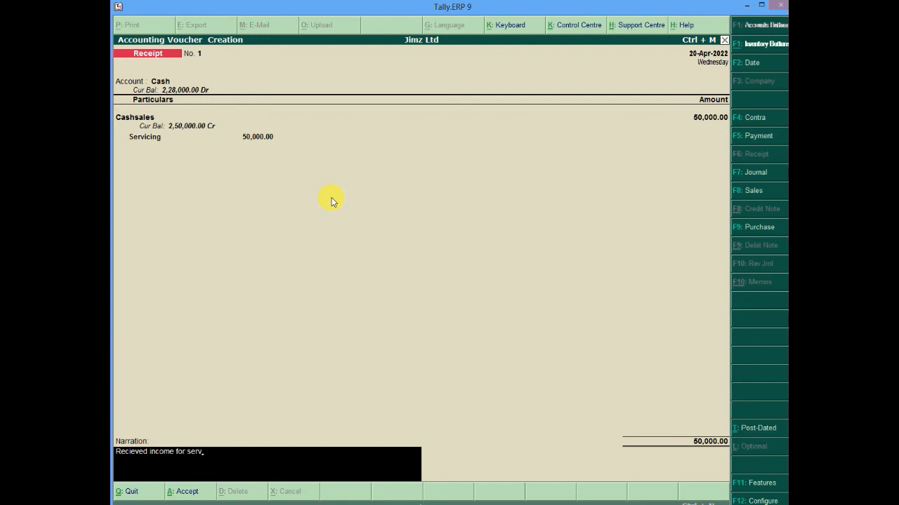
type("icing a customer computer")
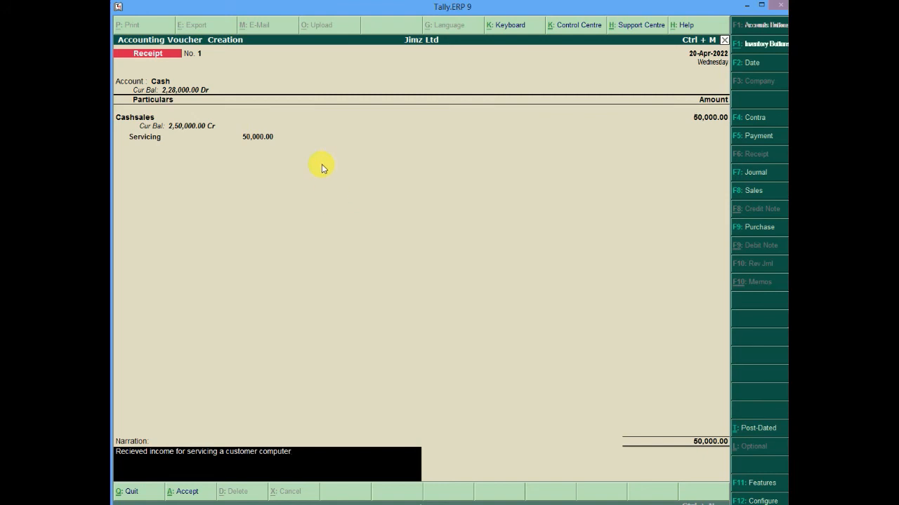
key("Return")
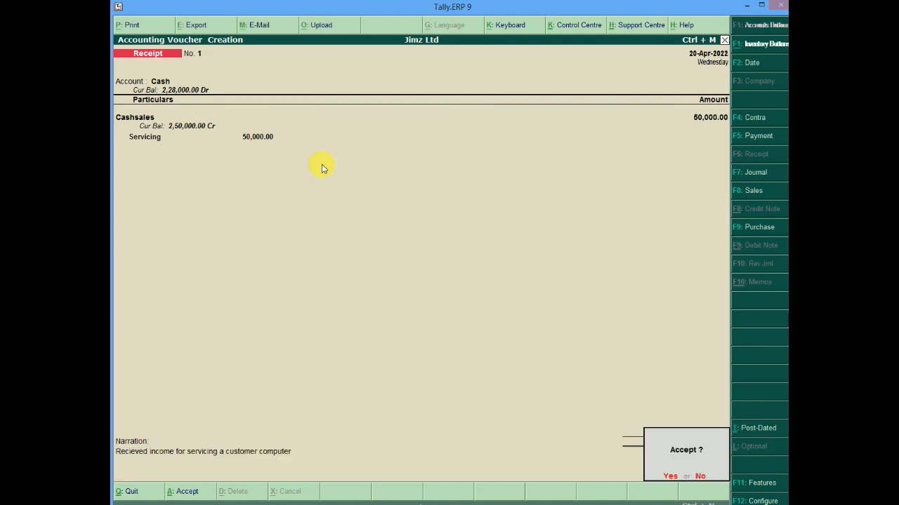
key("Return")
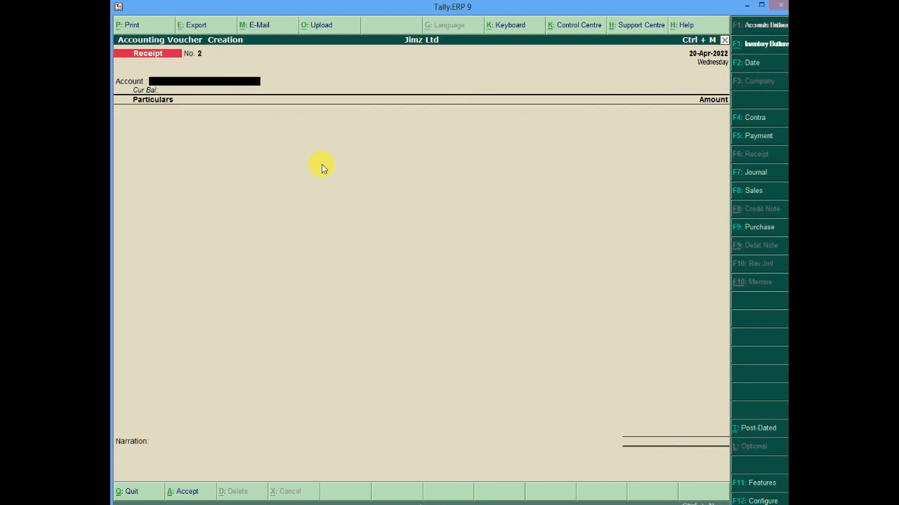
- Set the account of the new receipt voucher to Cash and move on to its particulars
type("C")
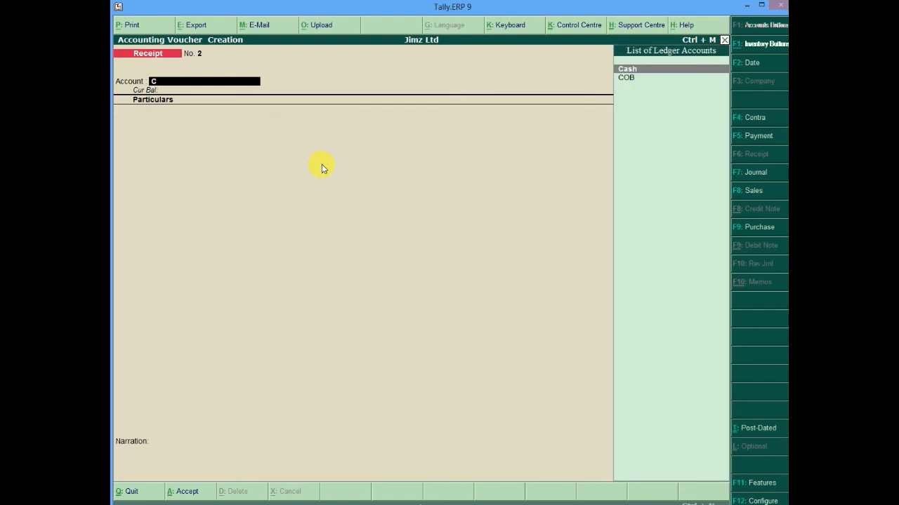
key("Return")
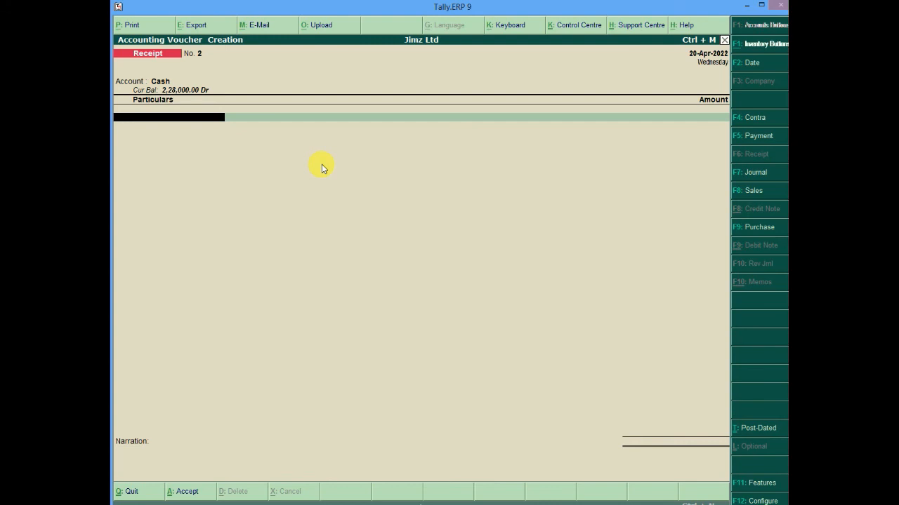
key("Return")
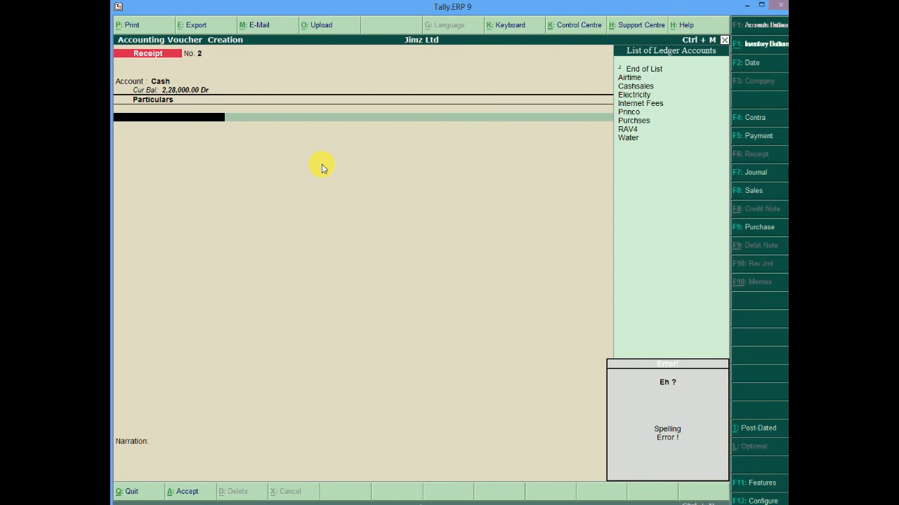
- Create a ledger named Blowing Service under Indirect Incomes from within the receipt voucher, with inventory values not affected
key("alt+c")
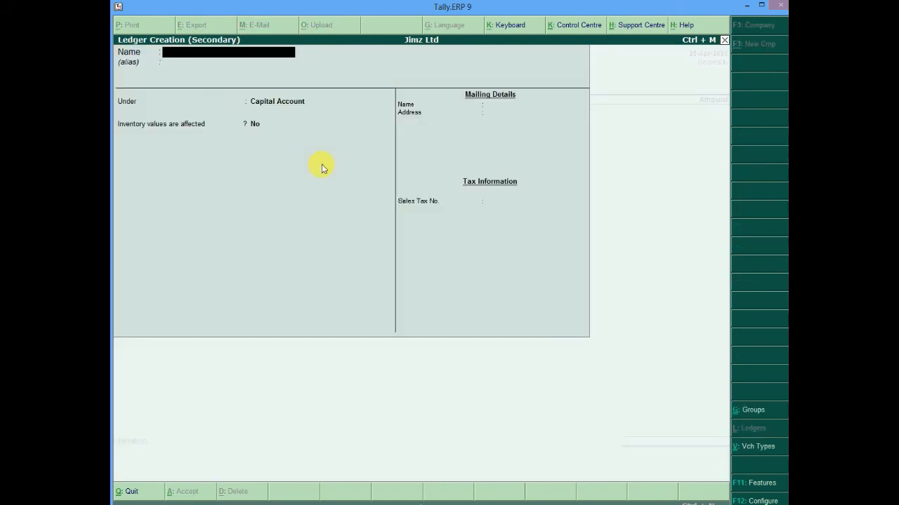
type("Blowing Service")
key("Return")
key("Return")
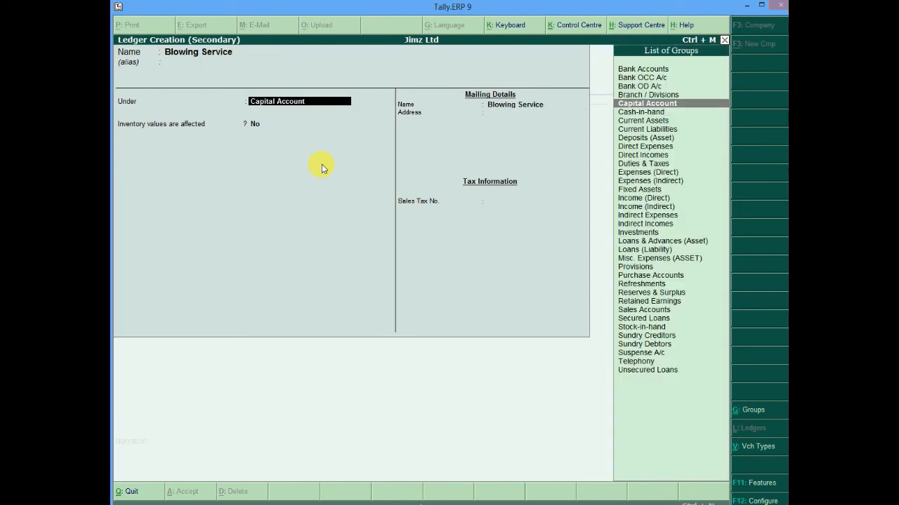
key("Down")
key("Down")
key("Down")
key("Down")
key("Down")
key("Down")
key("Down")
key("Down")
key("Down")
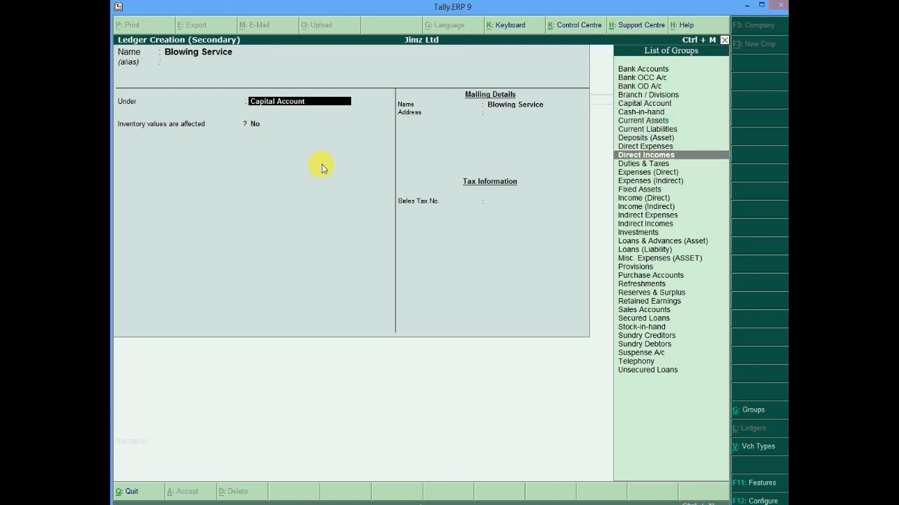
key("Down")
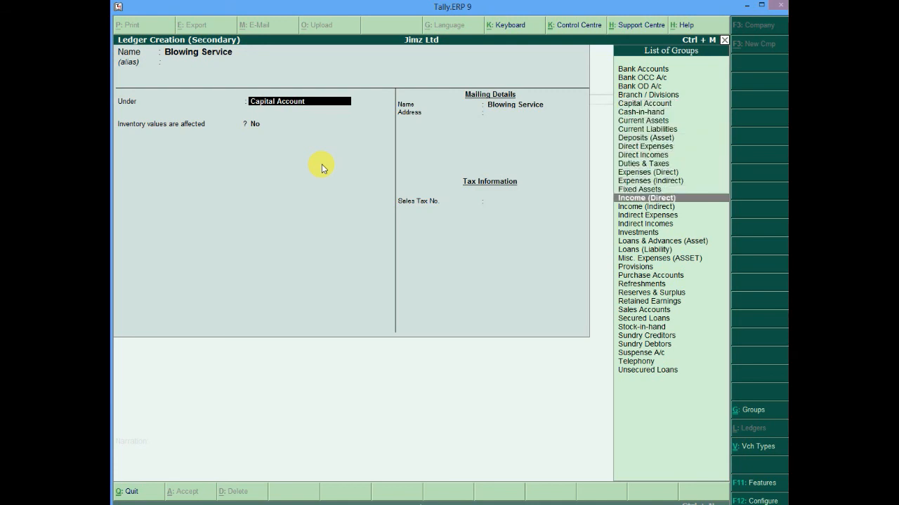
key("Down")
key("Down")
key("Down")
key("Down")
key("Return")
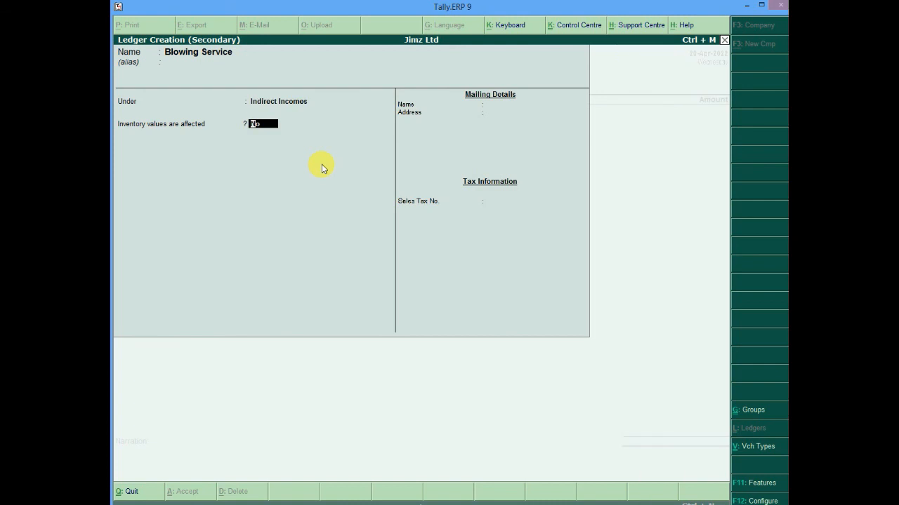
key("Return")
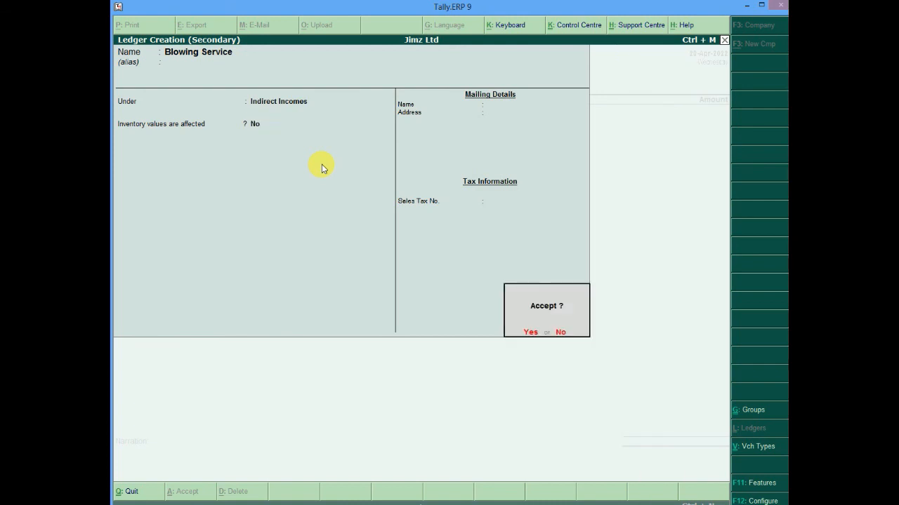
key("Return")
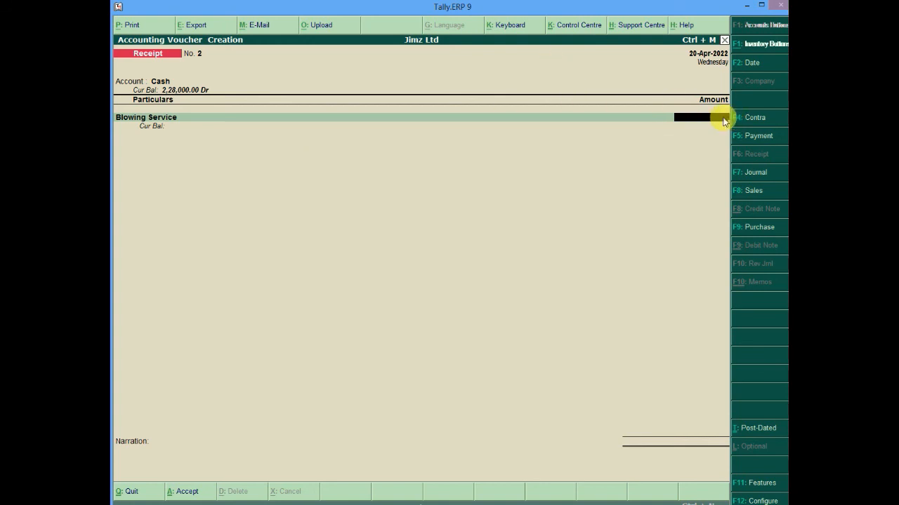
- Set the Blowing Service receipt amount to 10,000 and end the list of entries
type("10000")
key("Return")
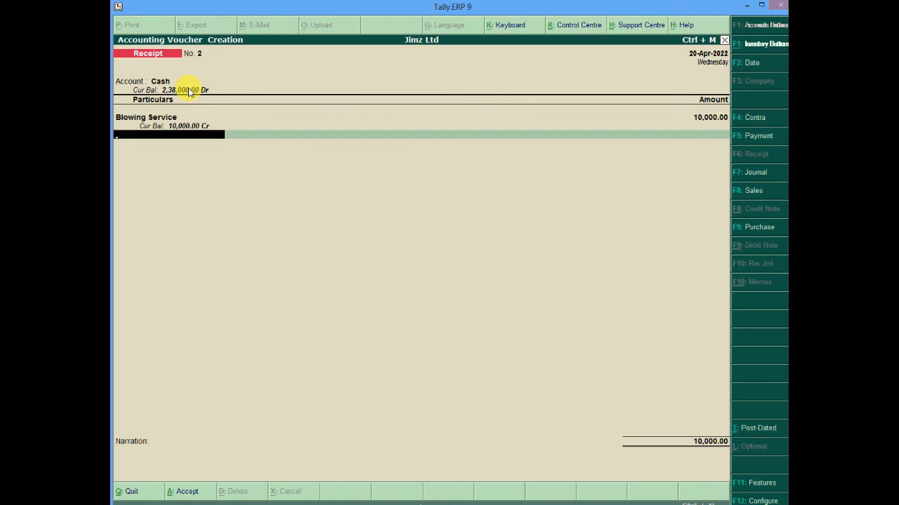
key("Return")
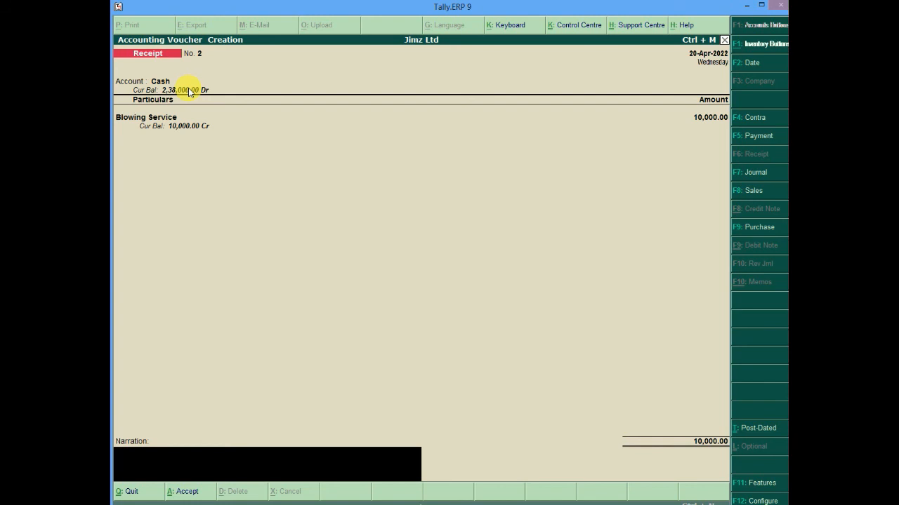
- Add the narration "Blowed the computer for cash" and save the receipt voucher
type("Blowed the computer for cash")
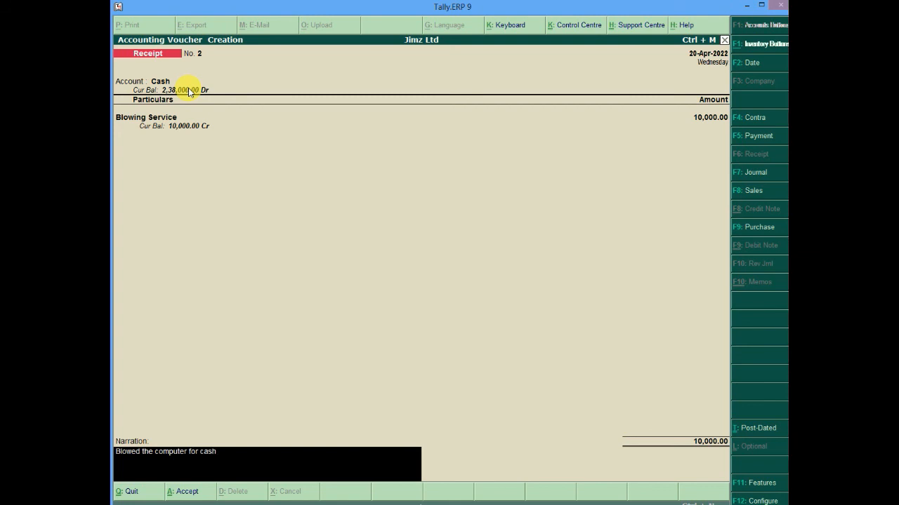
key("Return")
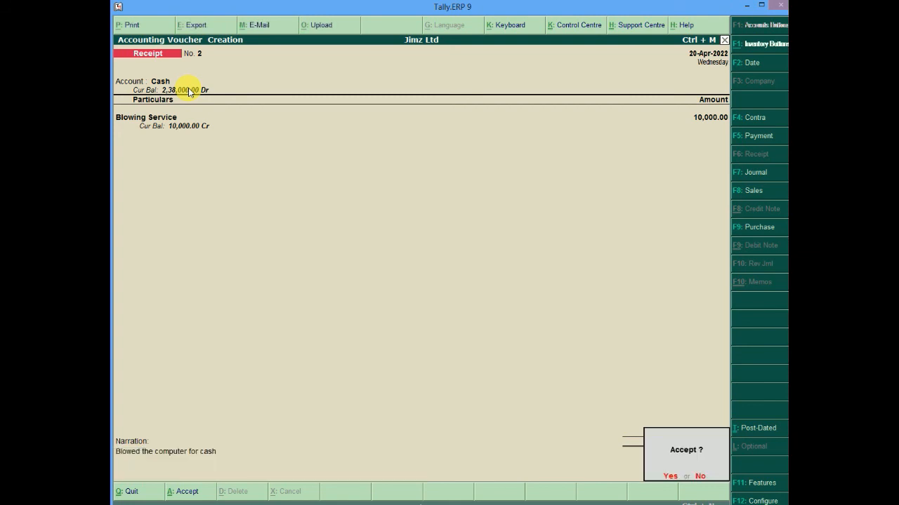
key("y")
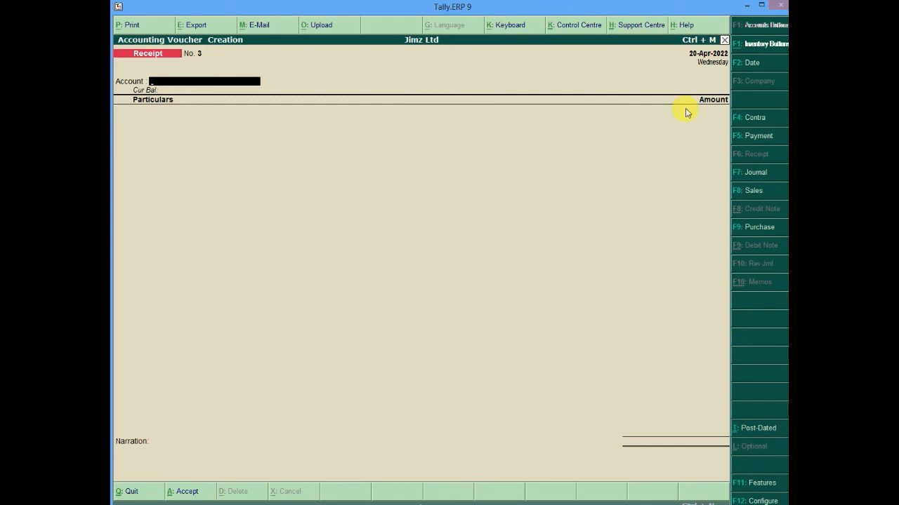
- Switch the blank voucher to the Payment type and return it to the Receipt type
left_click(753, 154)
left_click(754, 139)
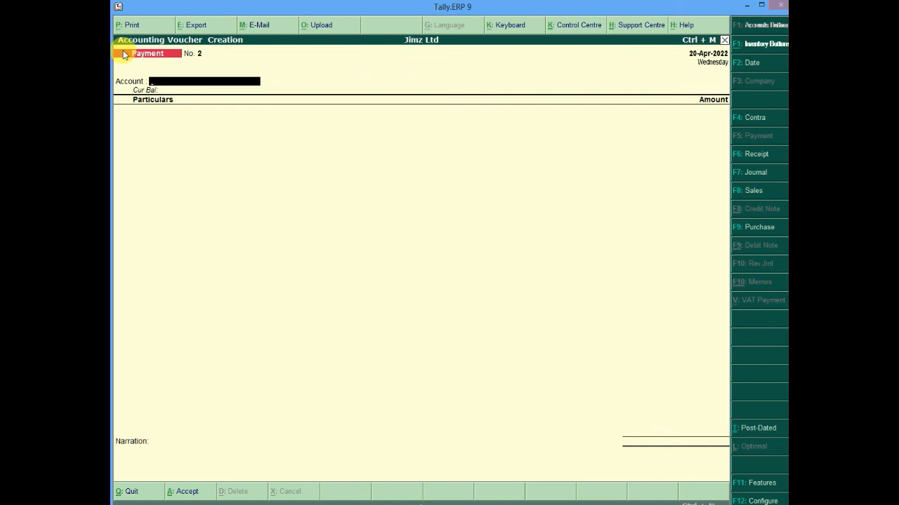
key("F6")
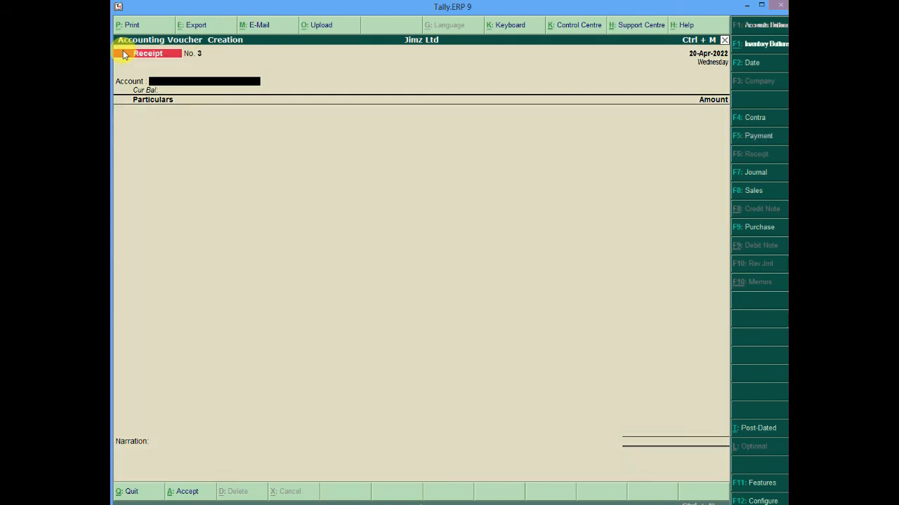